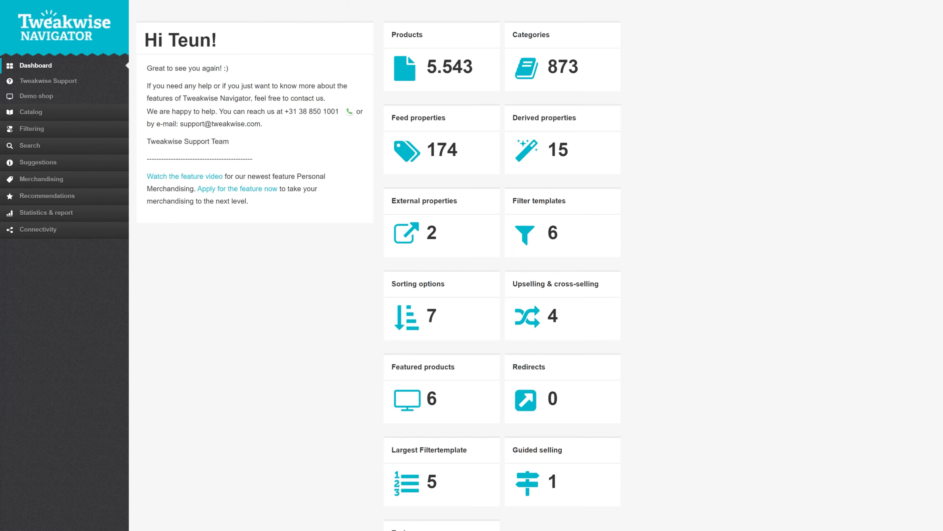
Create a new keyword-based search redirect and add "shoe" as its keyword.
click(29, 145)
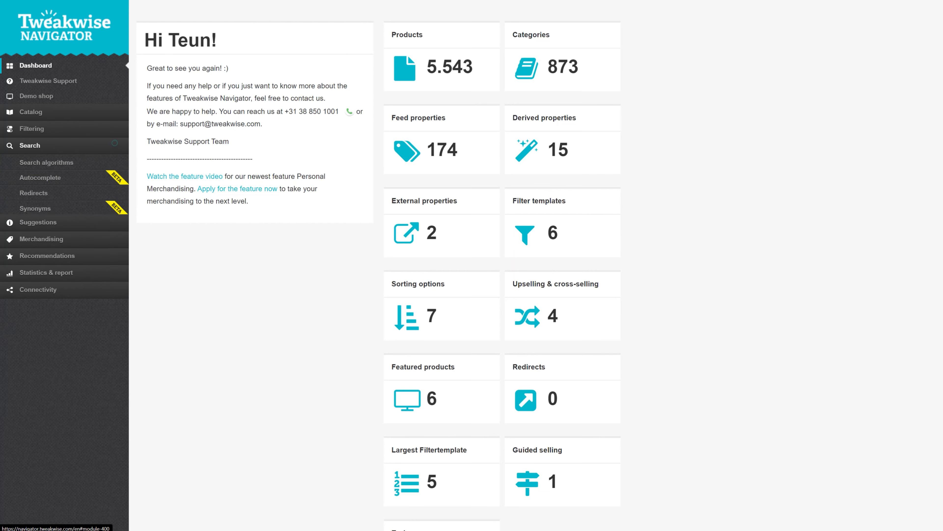
click(33, 193)
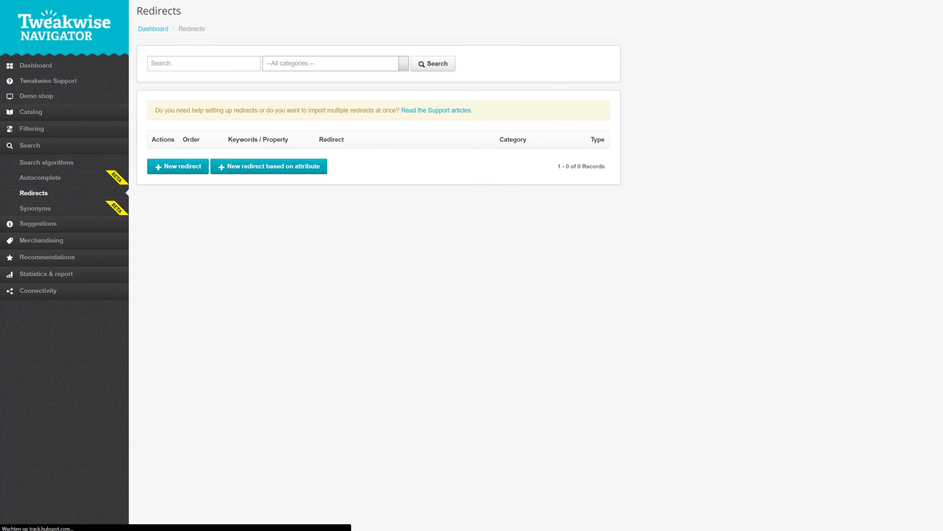
click(177, 166)
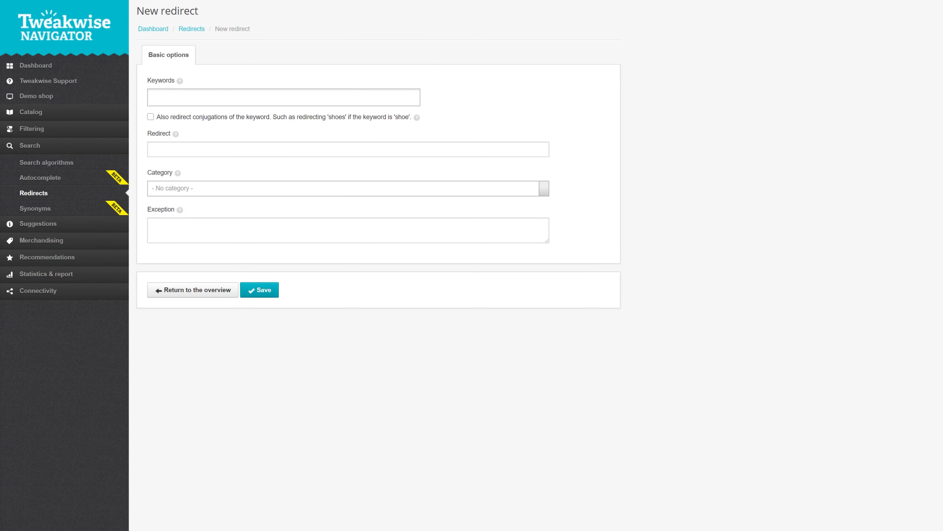
click(288, 95)
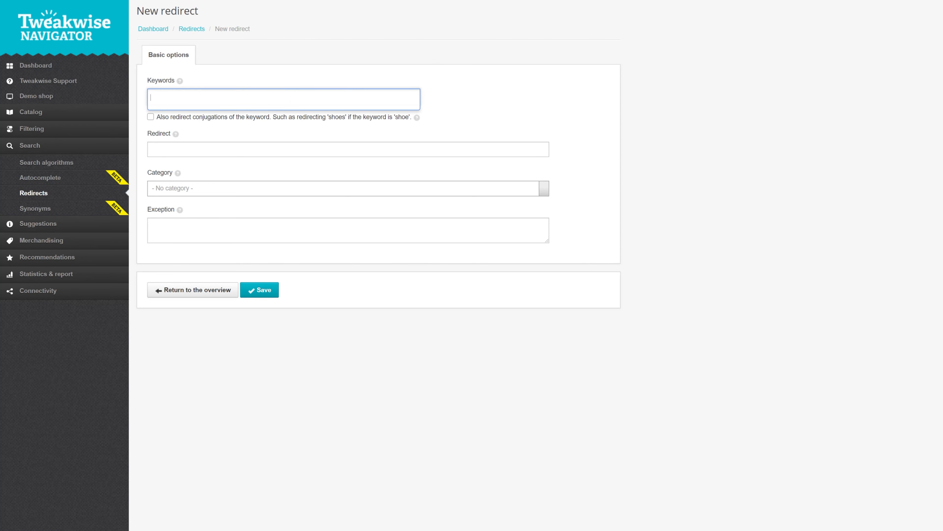
text(shoe)
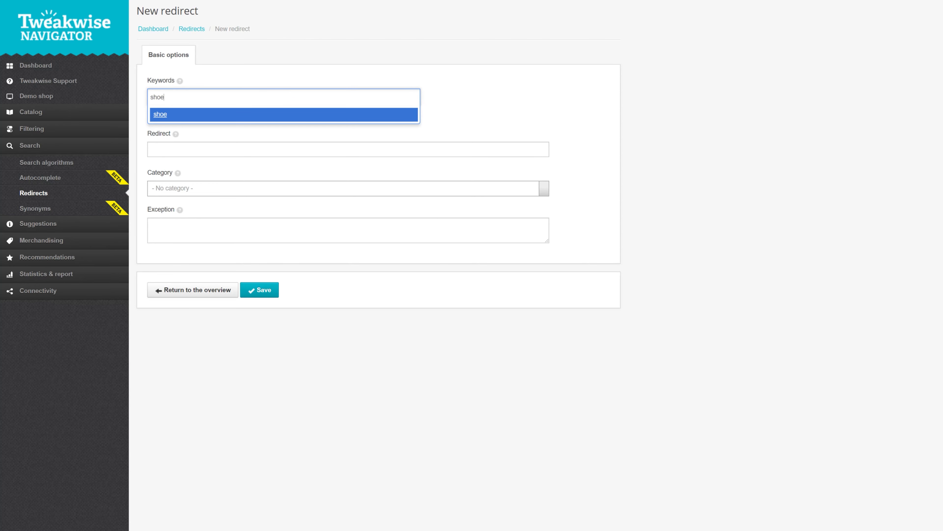
key(Return)
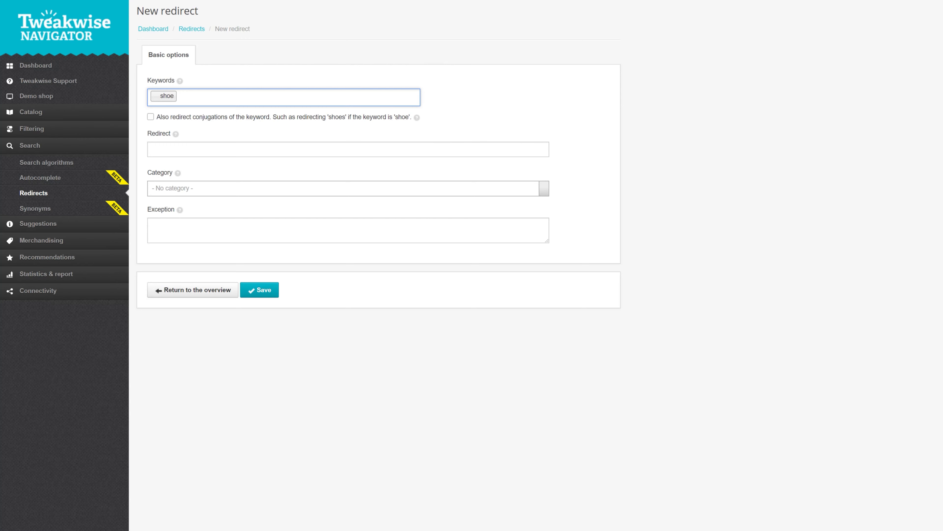
Also redirect conjugations of the keyword, leaving the choice of specific conjugations disabled.
click(151, 117)
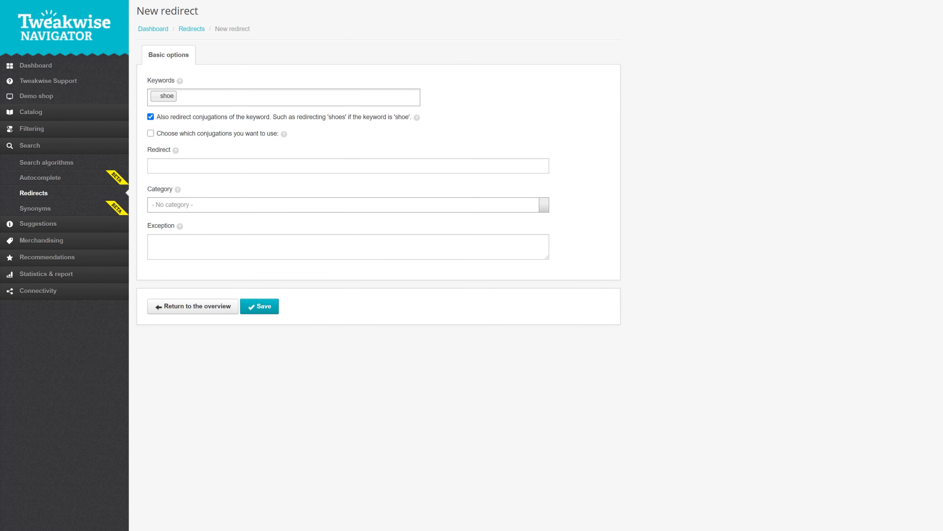
click(150, 133)
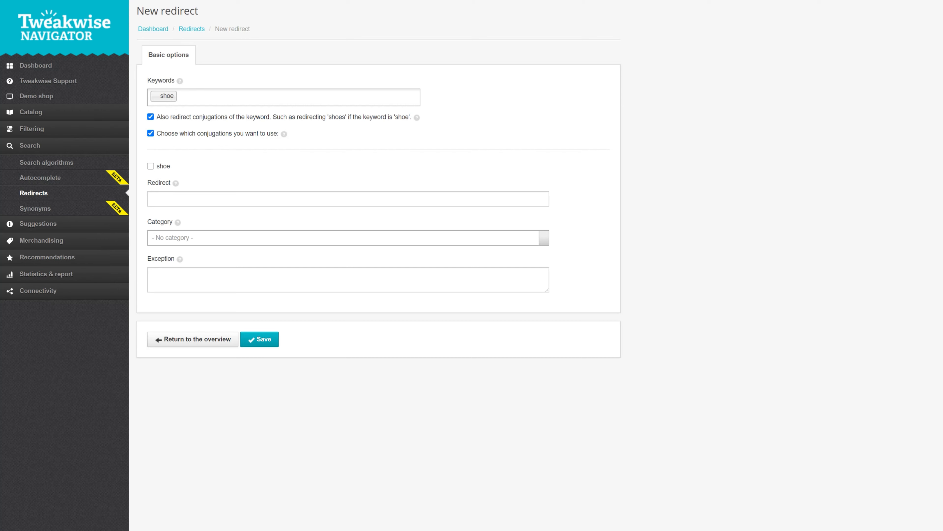
click(150, 133)
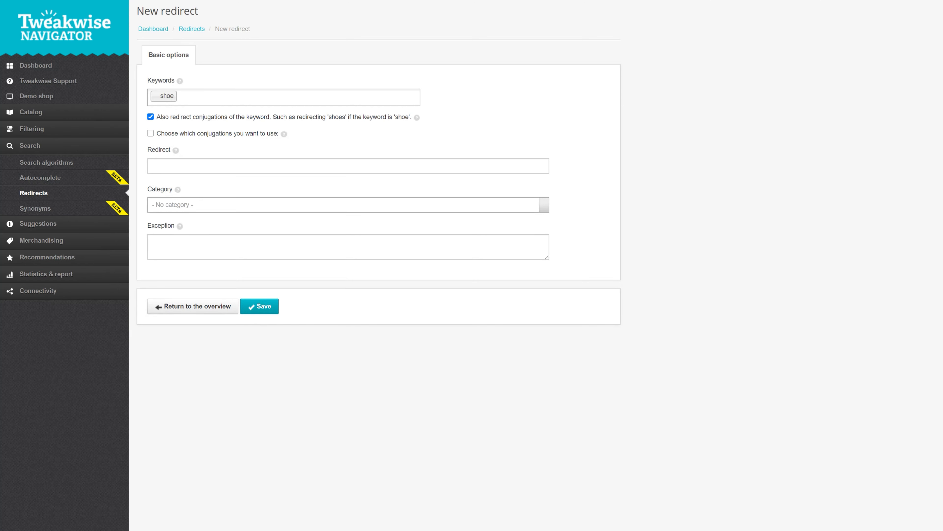
Set the redirect target to /categories/shoes with no category selected, and save the redirect.
click(205, 162)
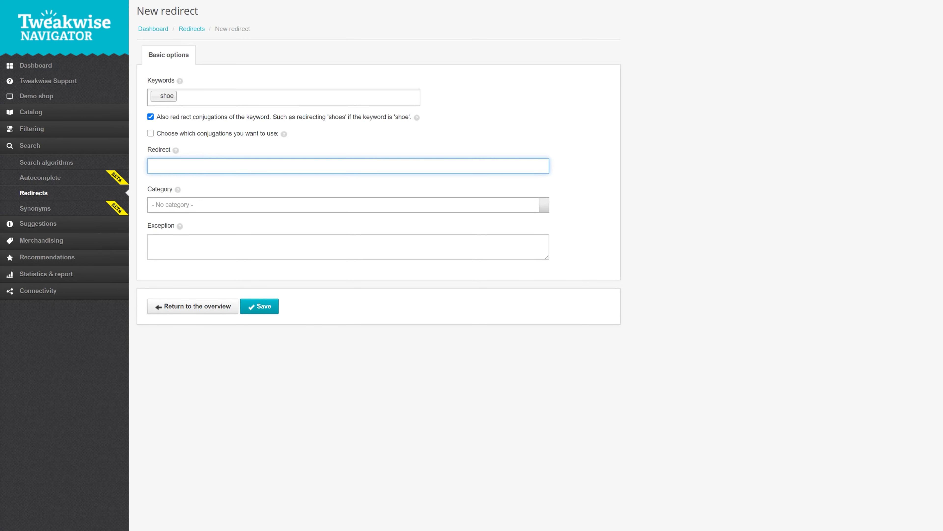
text(/categories/shoes)
click(261, 204)
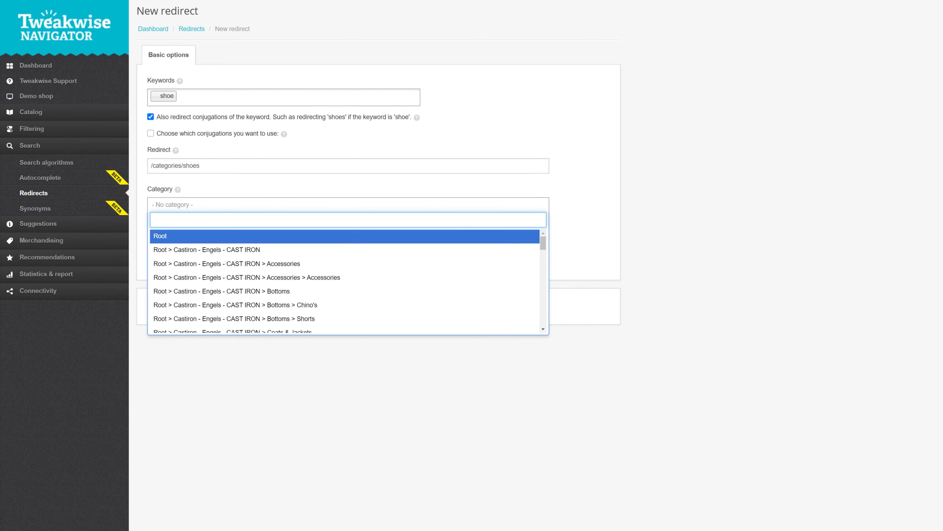
click(663, 207)
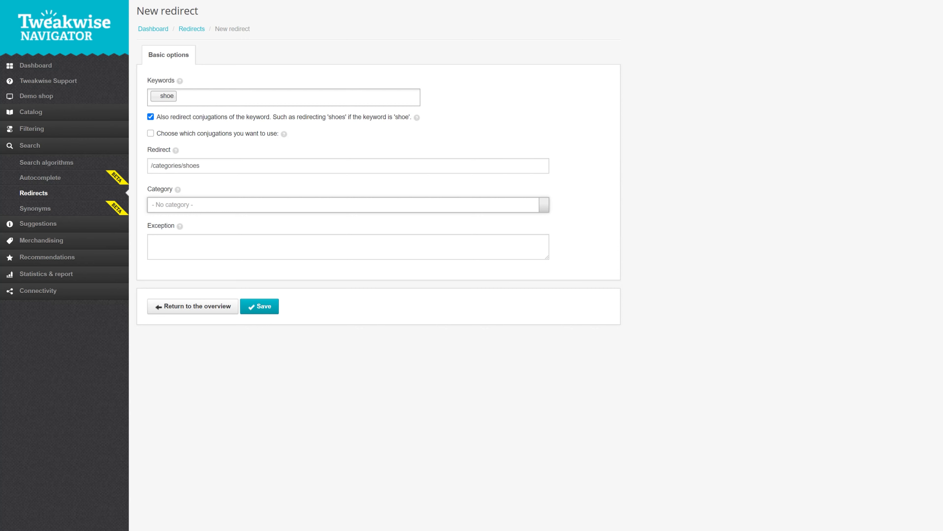
click(259, 306)
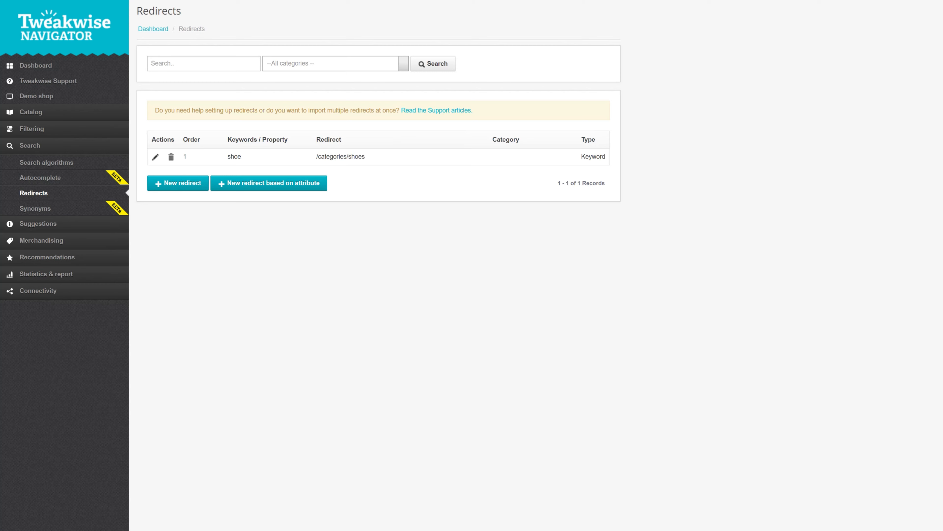
Create a new redirect based on an attribute, using the manufacturer property.
click(269, 183)
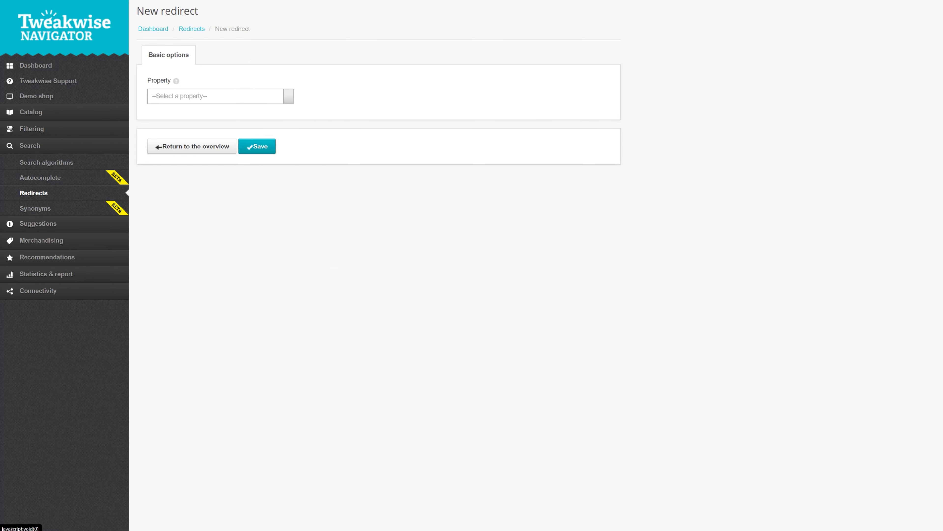
click(289, 97)
text(manu)
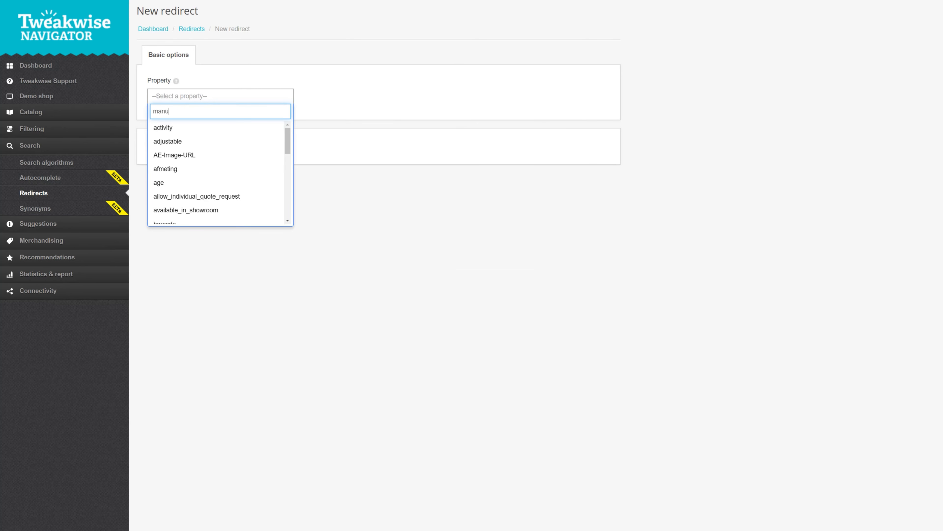
key(Return)
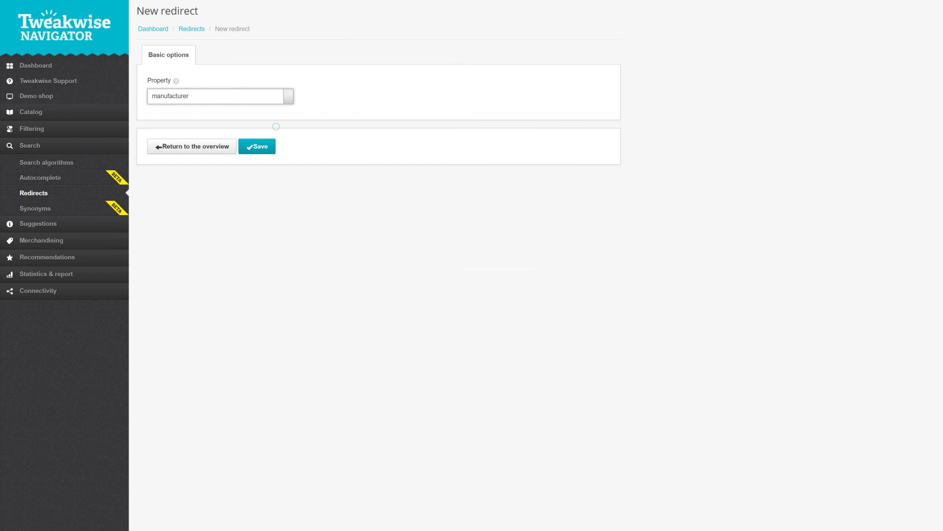
click(259, 146)
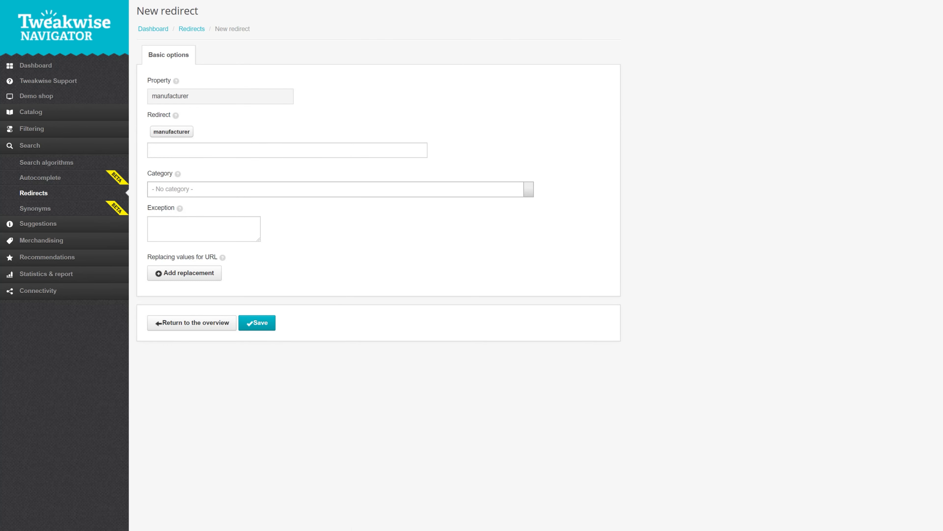
Set the attribute redirect's target to /brands/[manufacturer], leaving its category unselected.
click(251, 148)
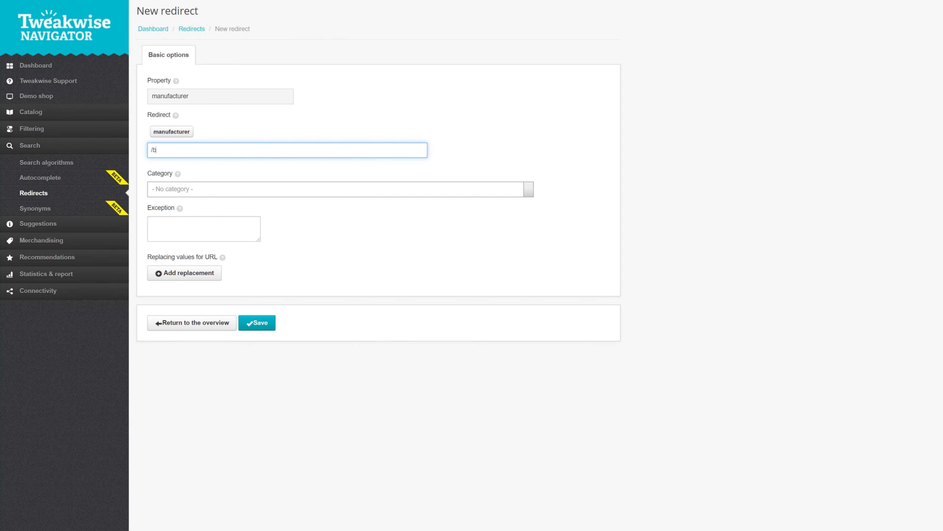
text(rands/[manufacturer)
key(BackSpace)
key(BackSpace)
key(BackSpace)
key(BackSpace)
key(BackSpace)
key(BackSpace)
key(BackSpace)
key(BackSpace)
key(BackSpace)
key(BackSpace)
key(BackSpace)
key(BackSpace)
key(BackSpace)
click(192, 130)
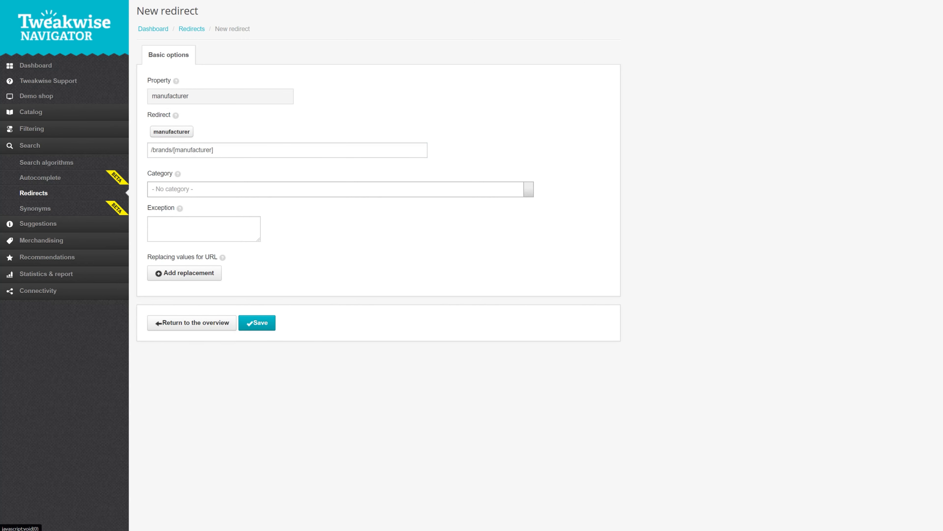
click(276, 188)
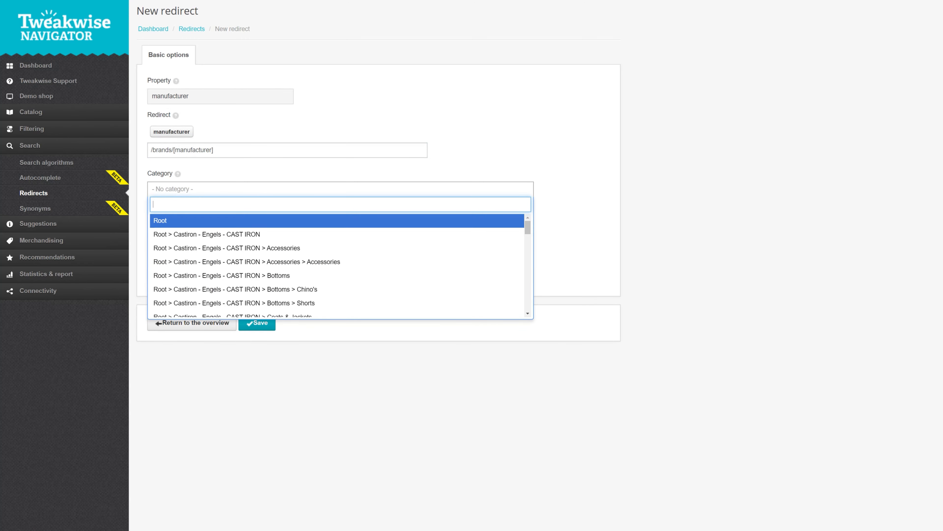
click(277, 187)
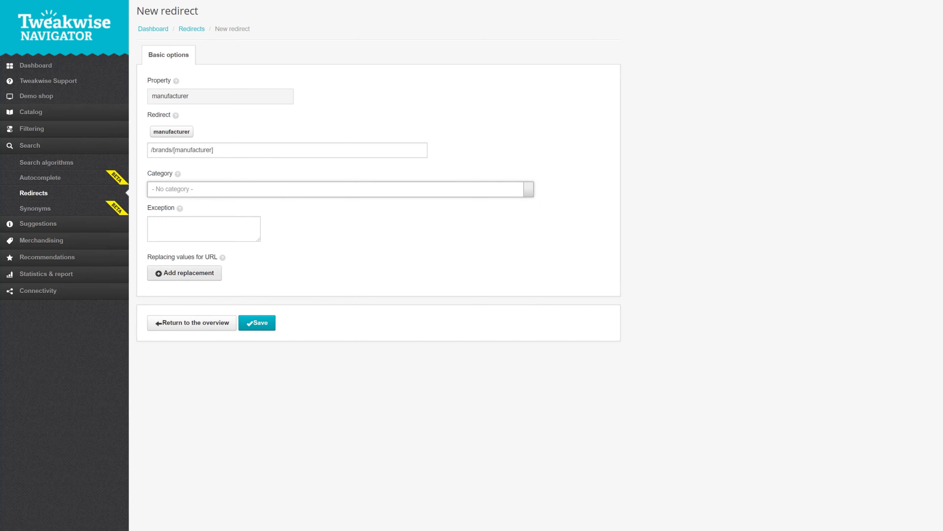
Add a URL value replacement that uses "-" as the replacing character, and save the attribute redirect.
click(185, 273)
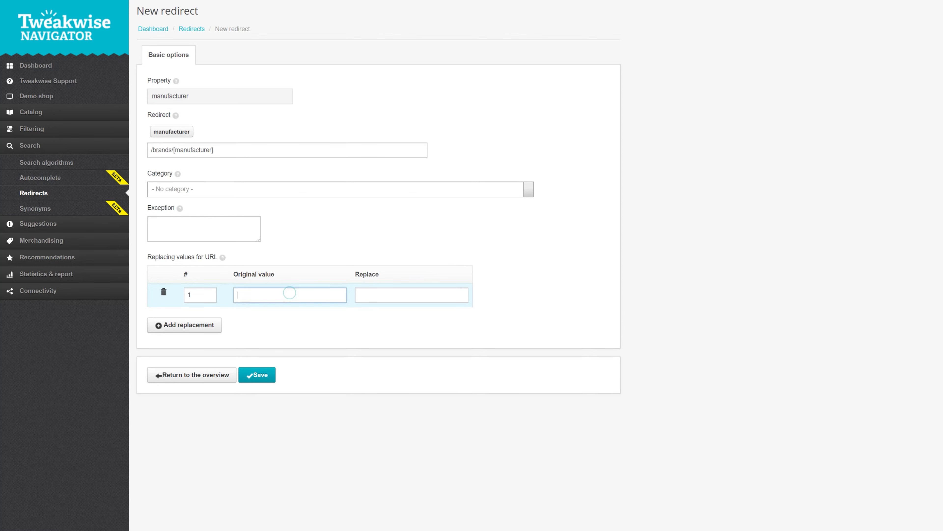
click(289, 292)
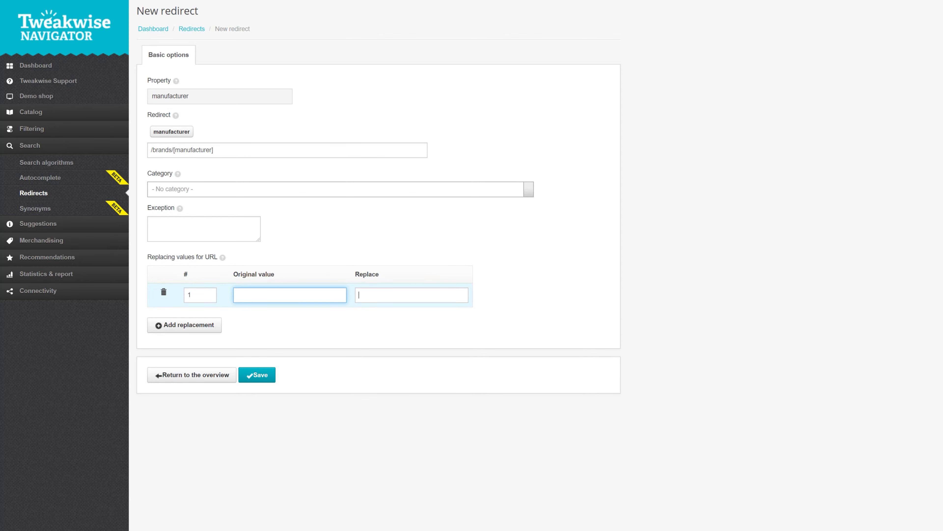
click(369, 293)
text(-)
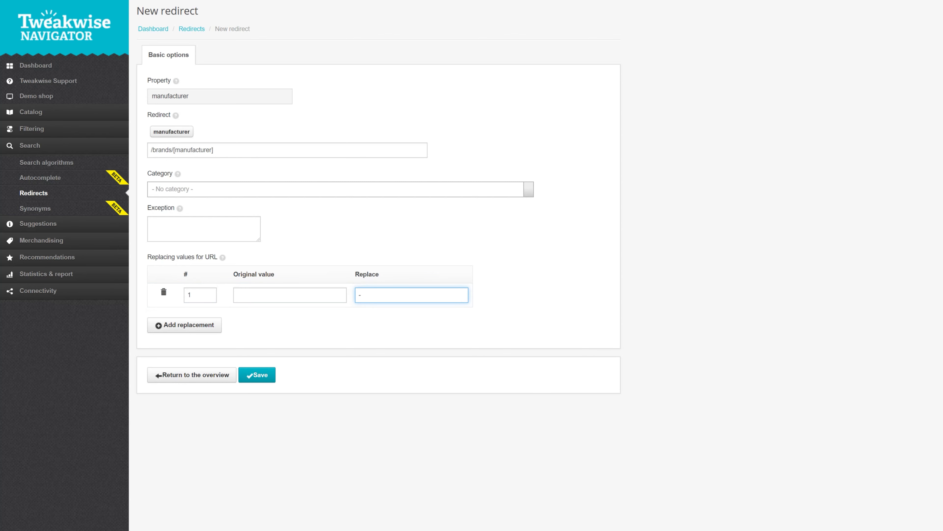
click(387, 319)
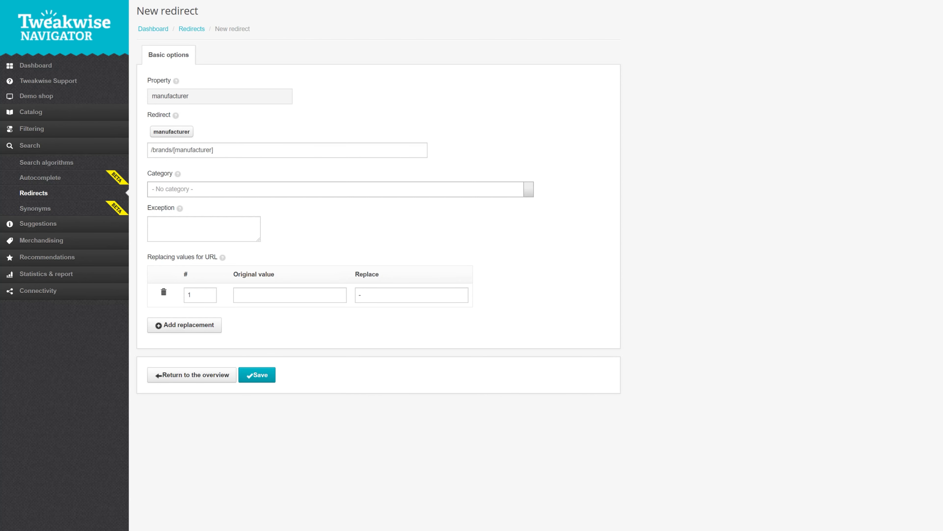
click(257, 375)
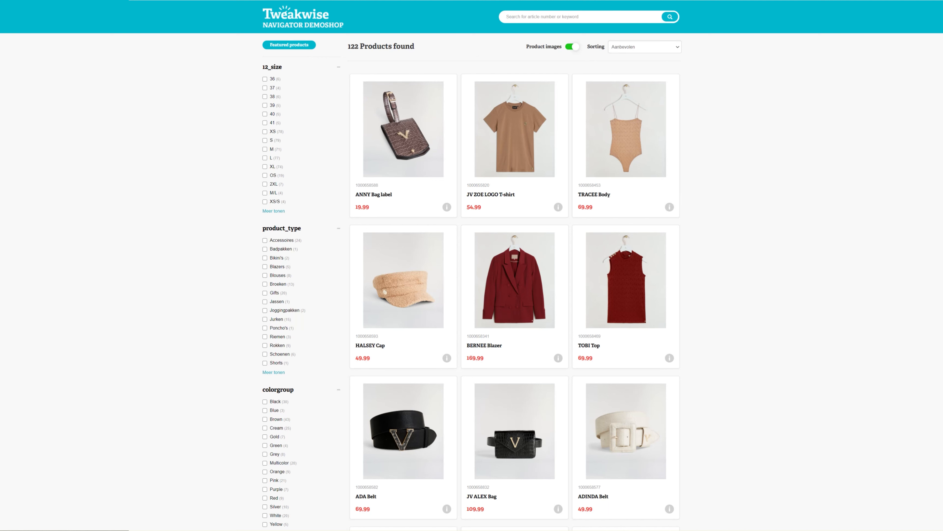
In the Navigator demo shop, search for "earring" and highlight the redirect path in the search log.
text(earring)
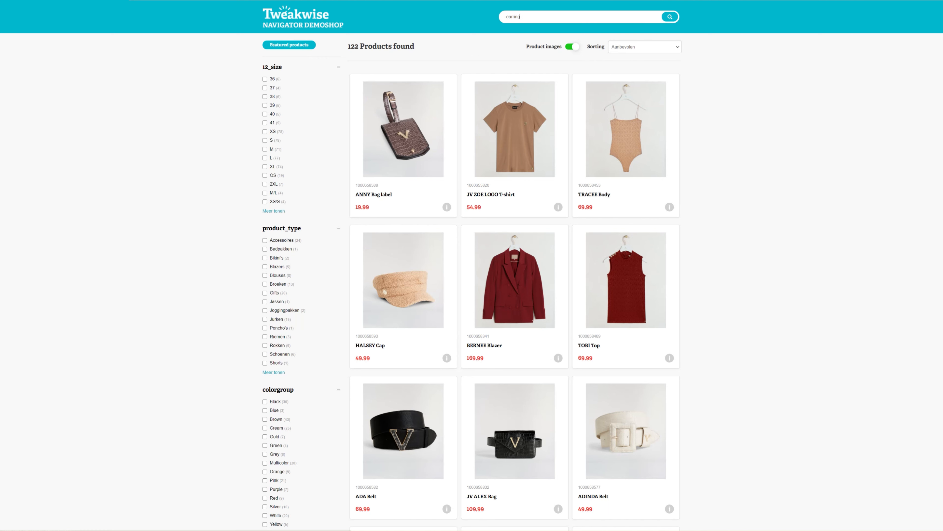
key(Return)
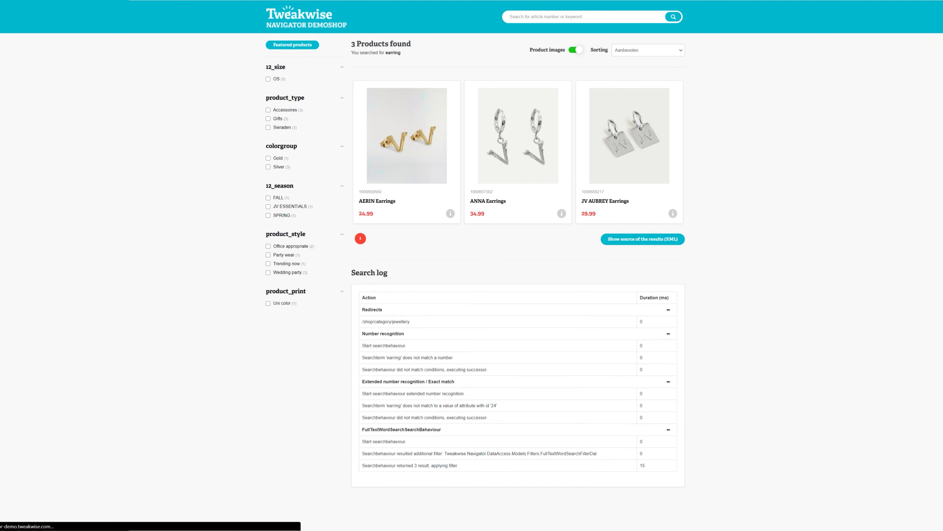
drag(410, 321, 362, 322)
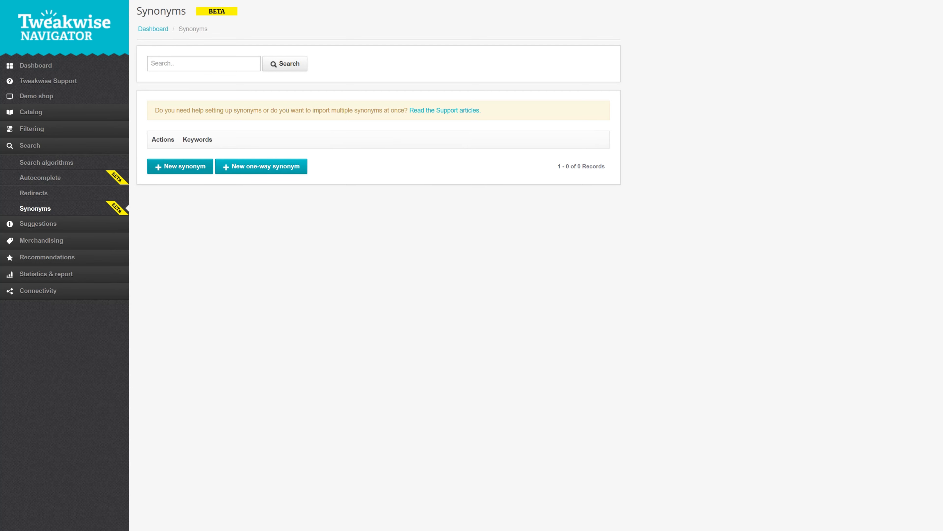
Create and save a two-way synonym group containing example, prototype, sample, specimen and test.
click(180, 166)
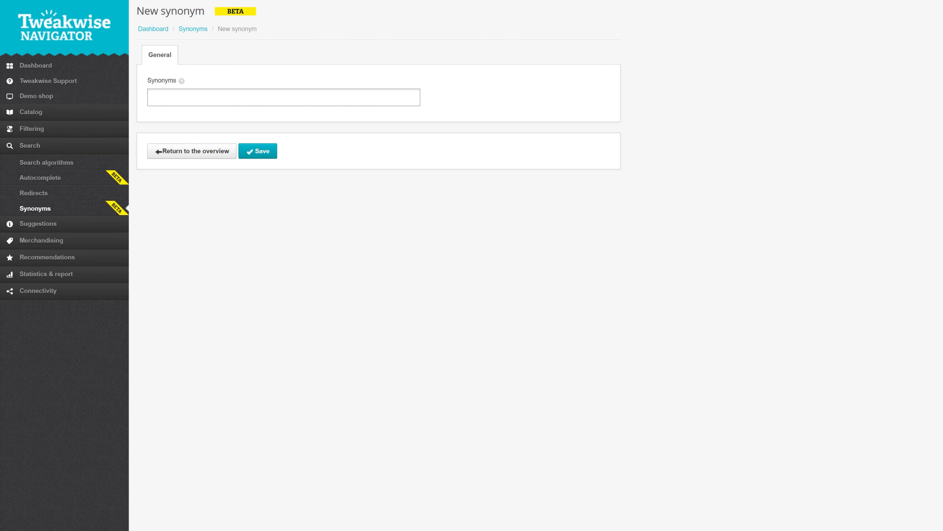
click(341, 96)
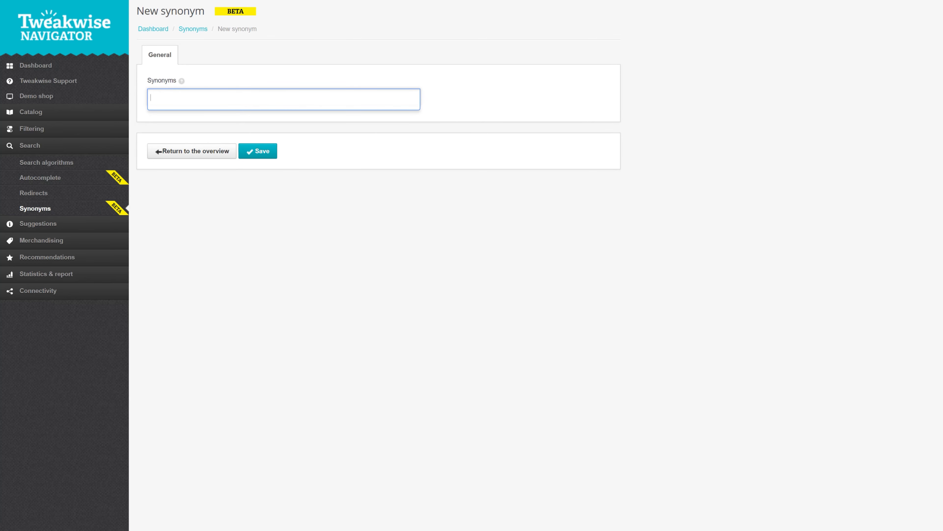
text(example)
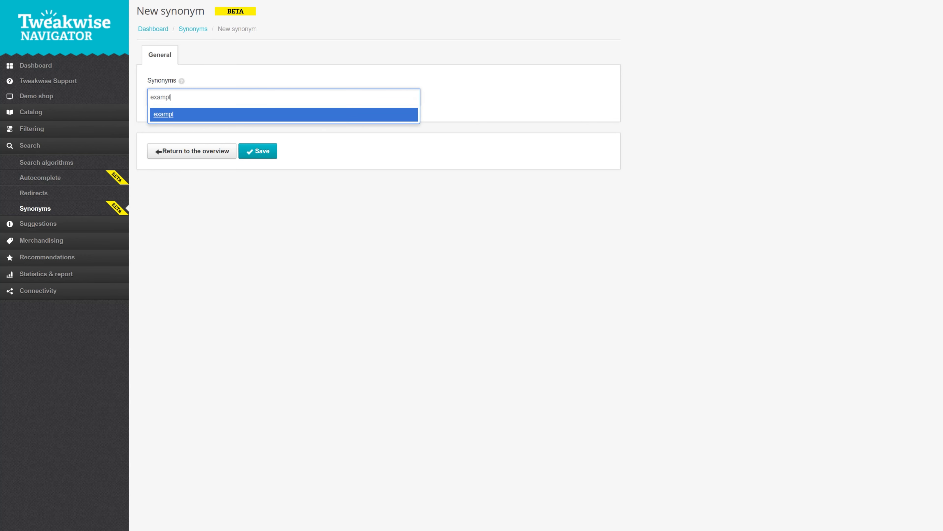
key(Return)
text(prototype)
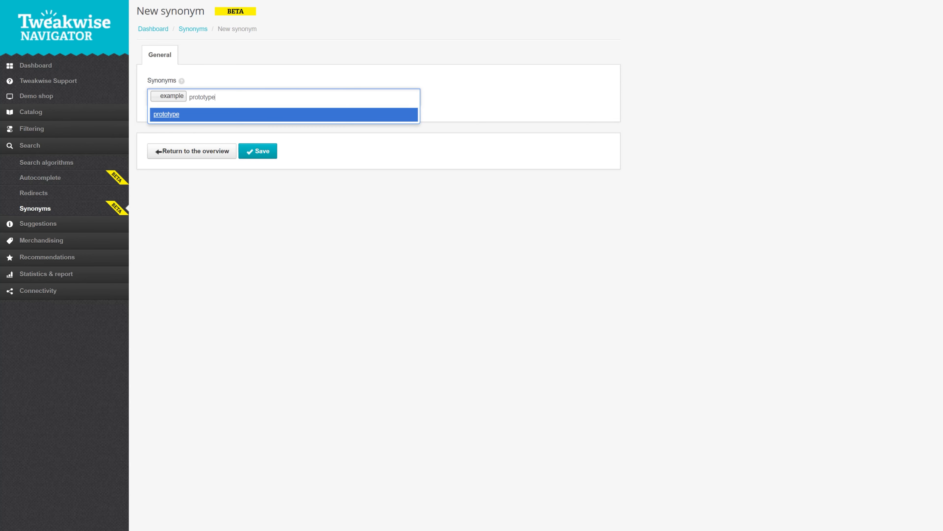
key(Return)
text(sample)
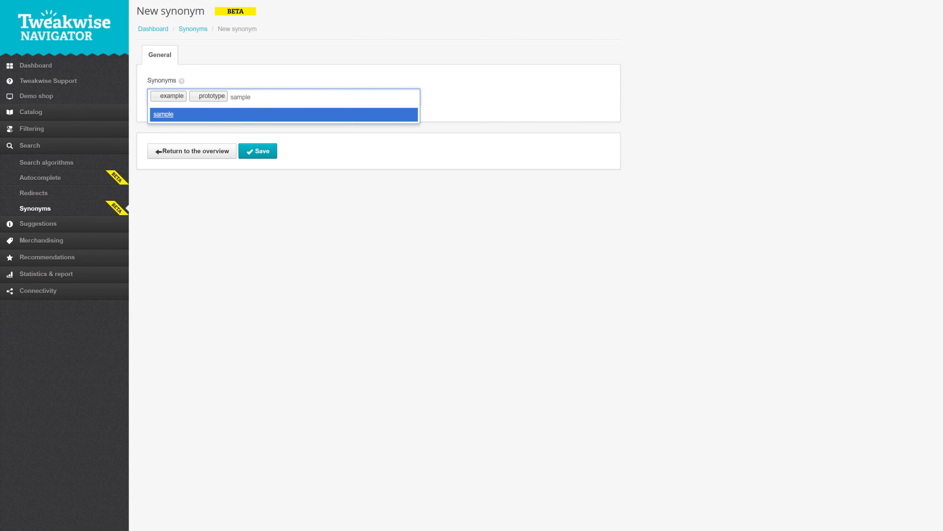
key(Return)
text(specimen)
key(Return)
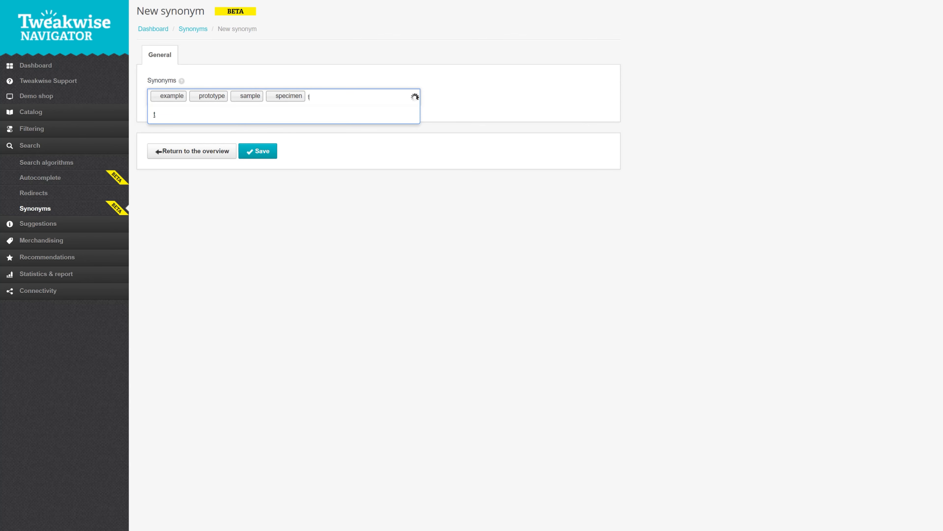
text(test)
key(Return)
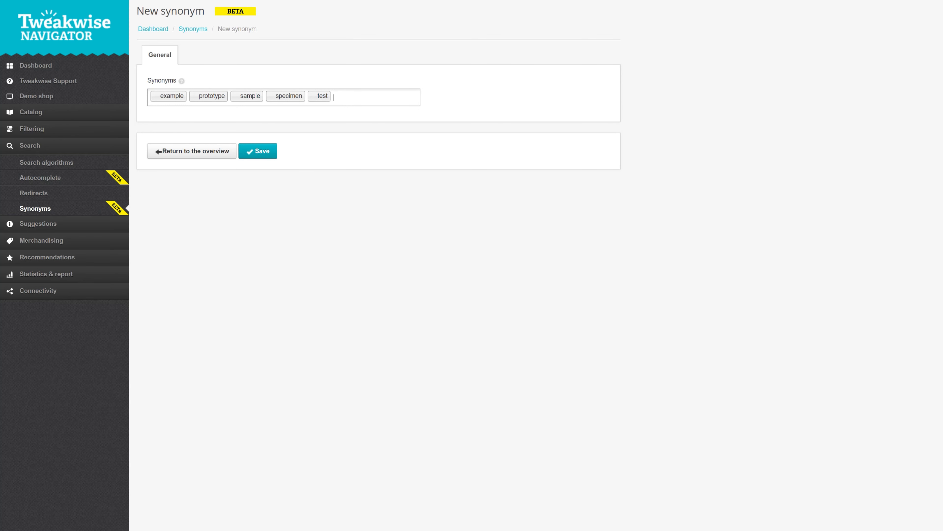
click(258, 151)
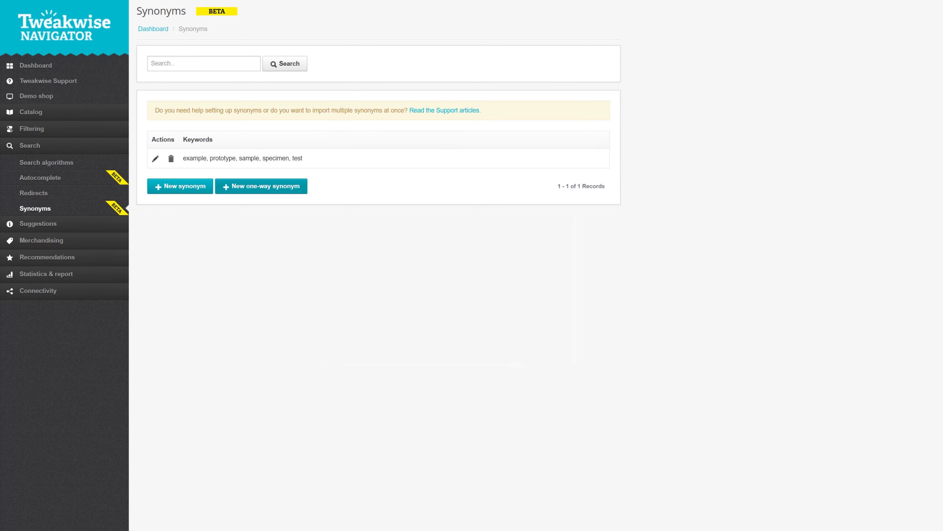
Start a new one-way synonym with the keyword "loaf".
click(261, 187)
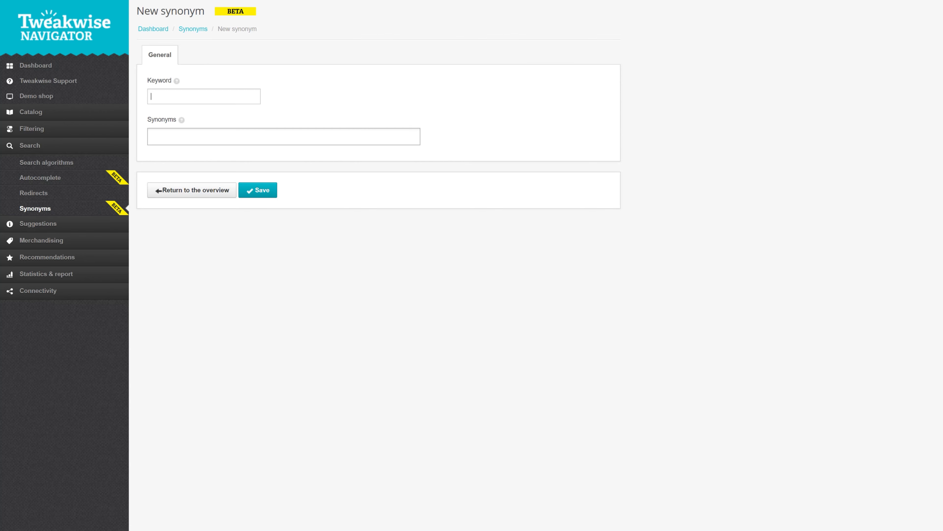
click(251, 89)
text(l)
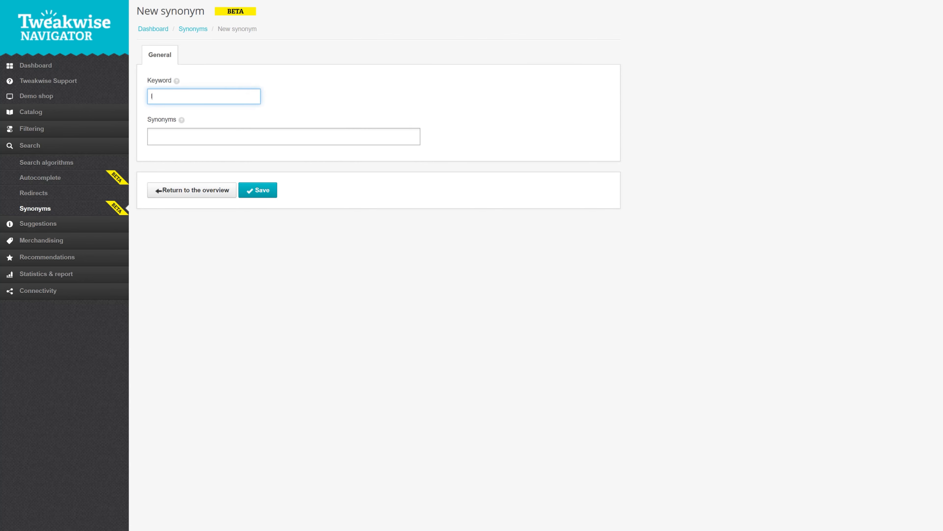
text(oaf)
key(Tab)
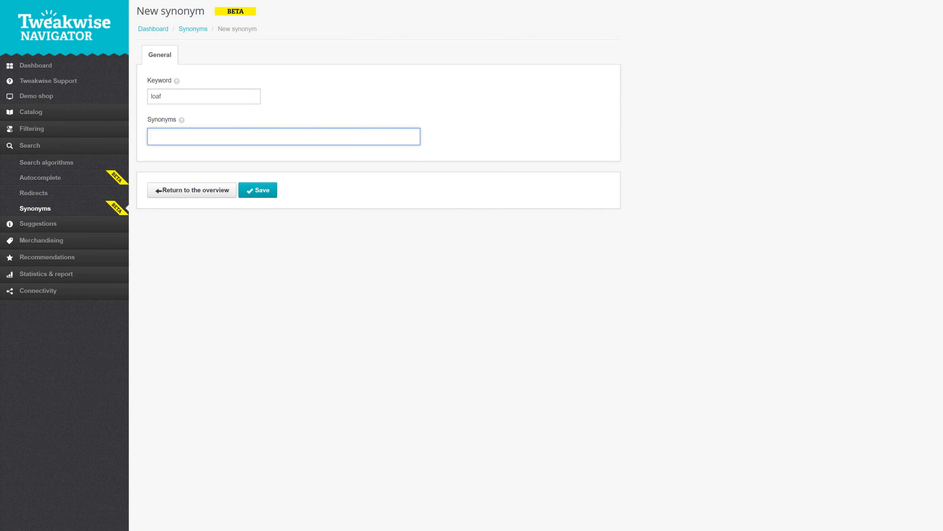
Add white bread, brown bread, meatloaf and bread as the synonyms for the loaf keyword, and save the one-way synonym.
text(white bread)
key(Return)
text(brown bread)
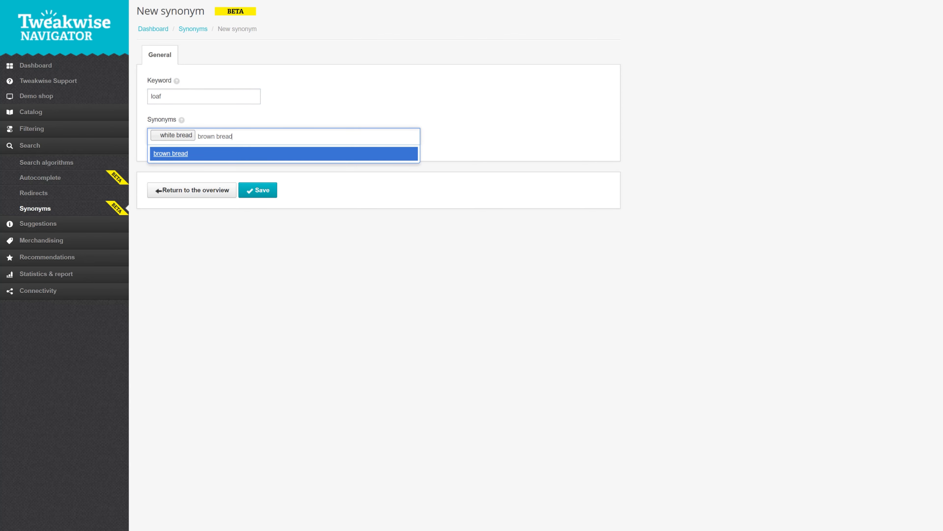
key(Return)
text(meatloaf)
key(Return)
text(bread)
key(Return)
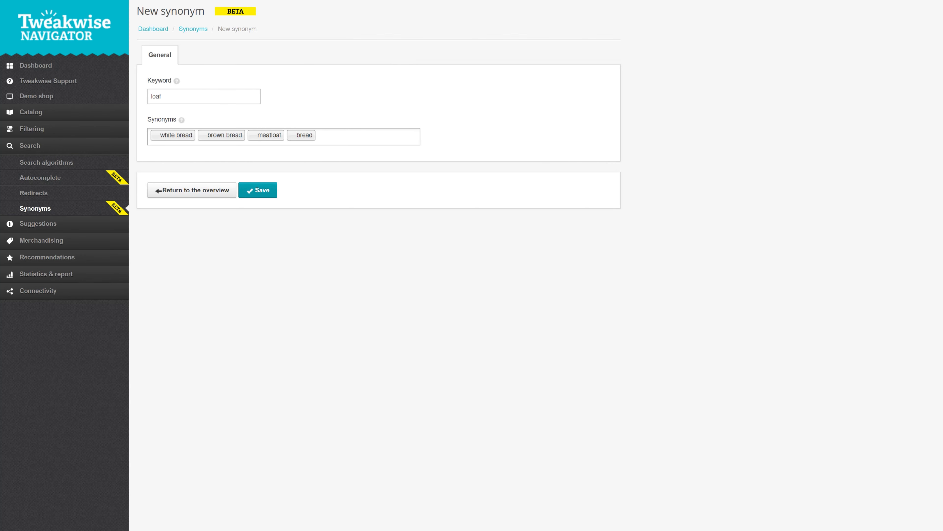
click(258, 190)
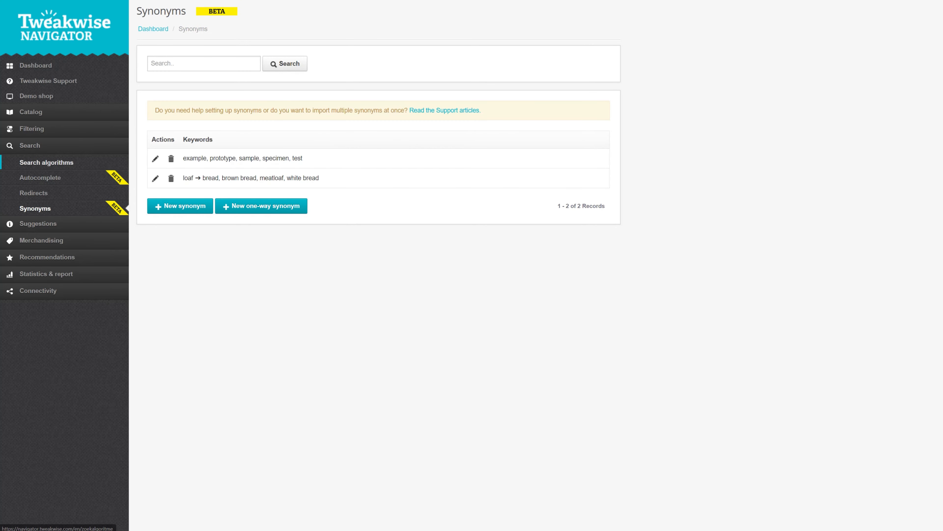
Open the search algorithms and review the configured sequence with its settings, from the redirects through to the end.
click(99, 162)
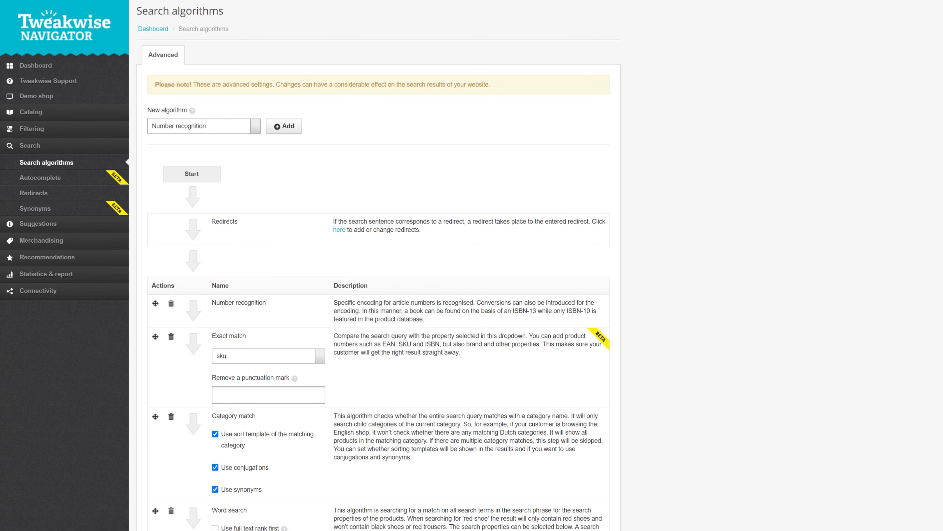
scroll(379, 266, down, 6)
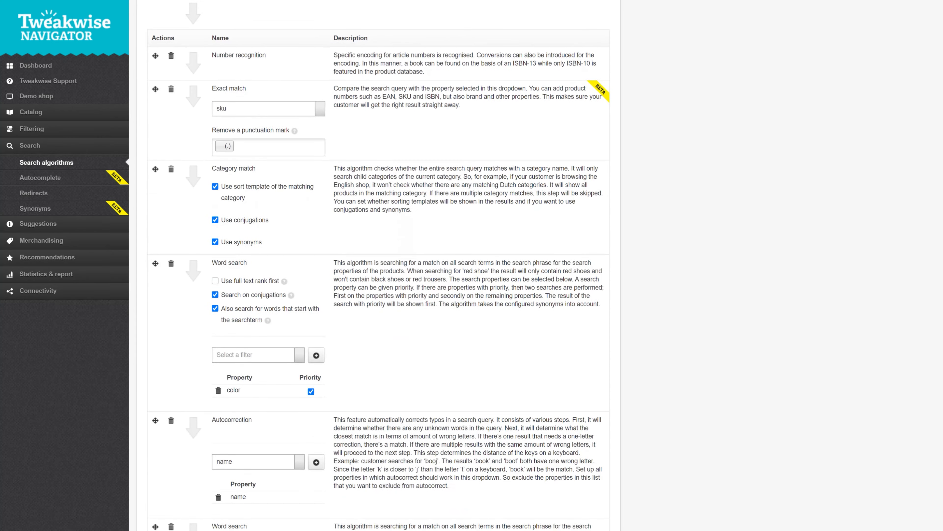
scroll(379, 266, down, 9)
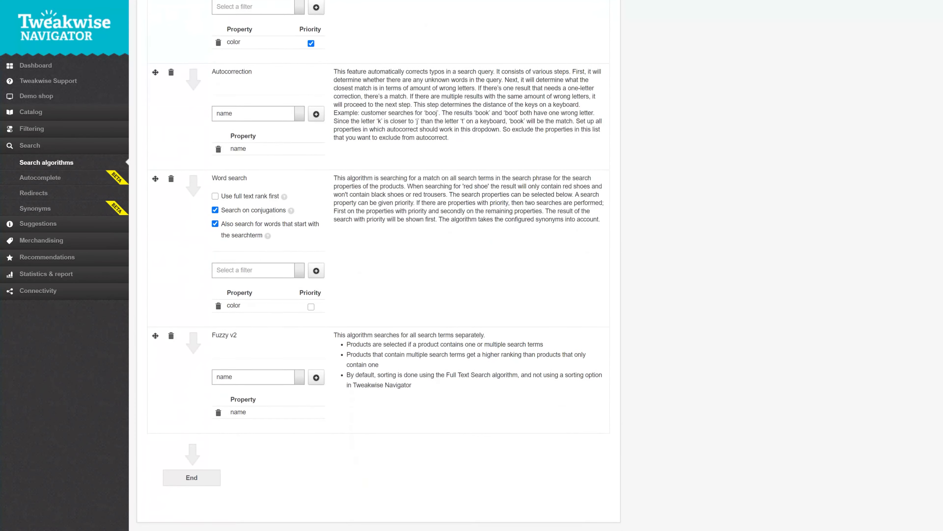
scroll(379, 265, down, 1)
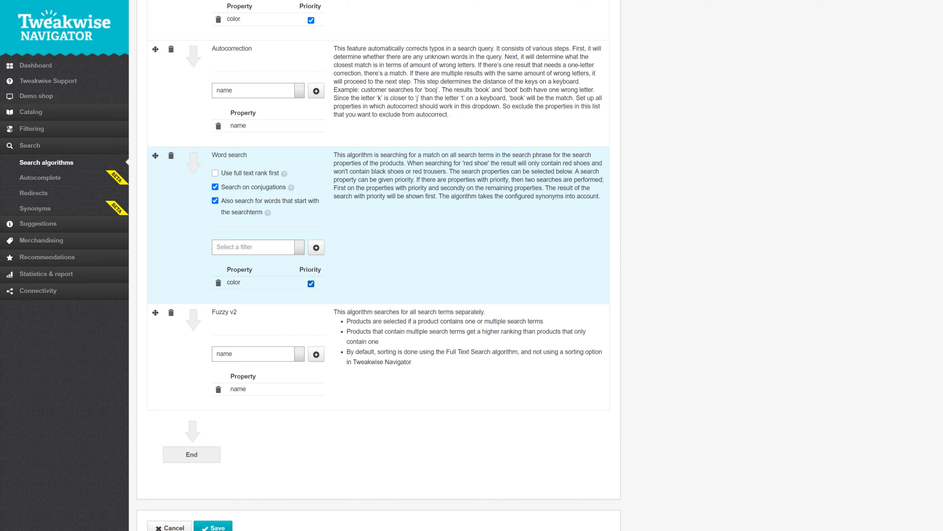